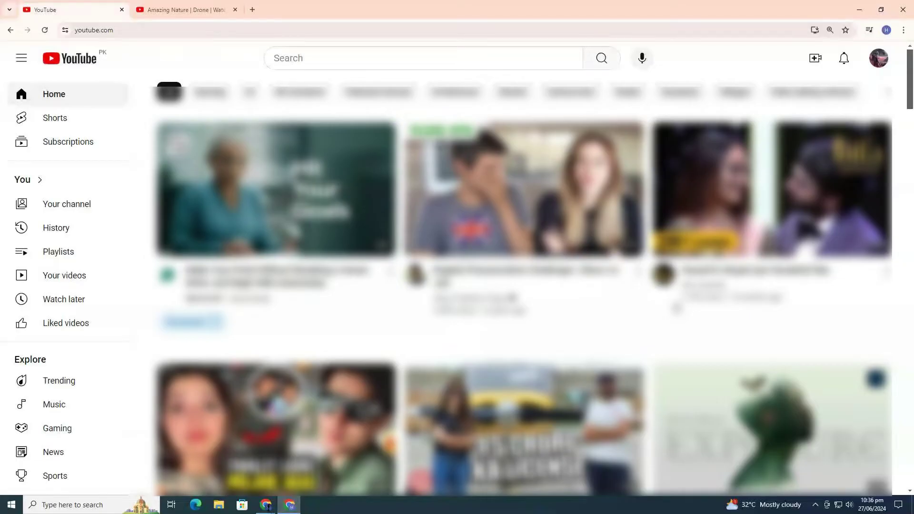
{"action": "left_click", "coordinate": [877, 60]}
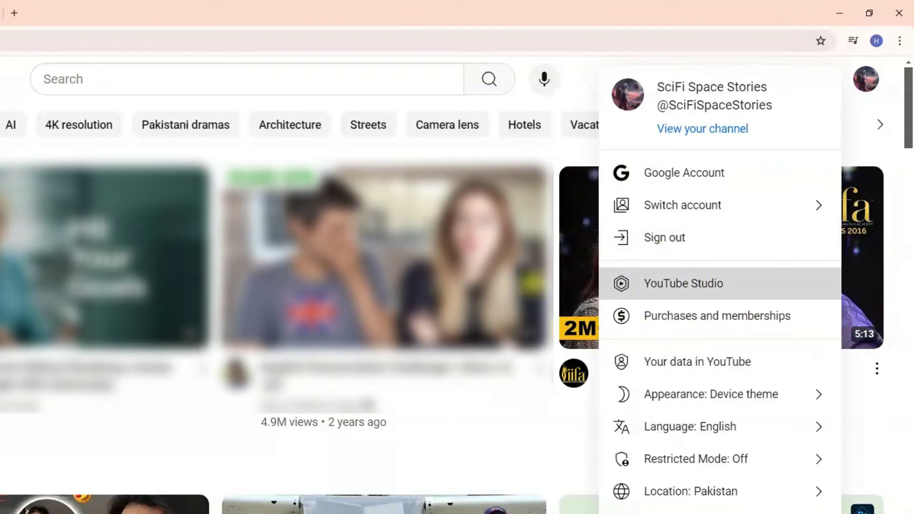
{"action": "left_click", "coordinate": [697, 284]}
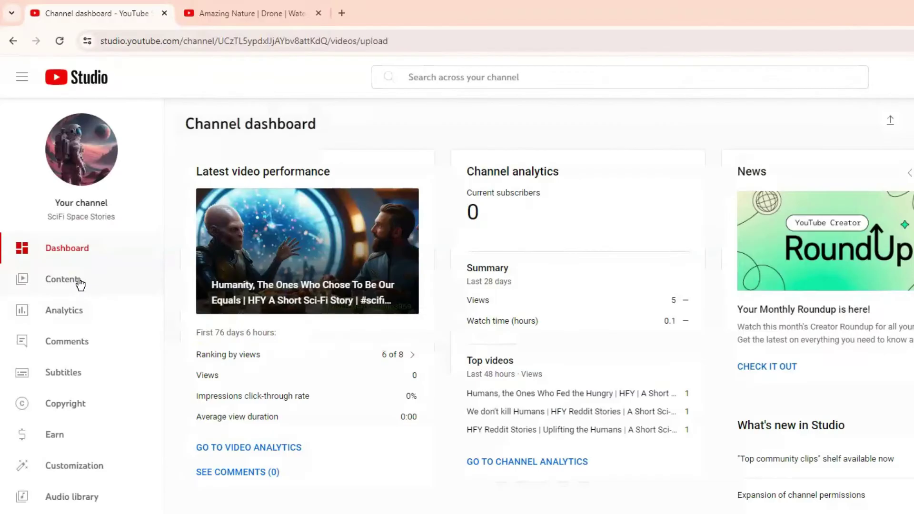
Step: Download 'Humans, the Ones Who Fed the Hungry' from the Content list and check Chrome's downloads
{"action": "left_click", "coordinate": [64, 280]}
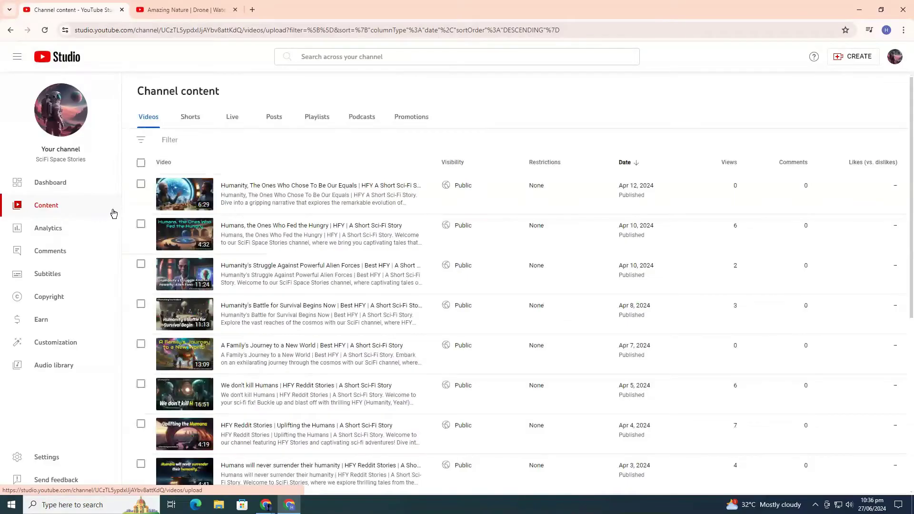
{"action": "mouse_move", "coordinate": [333, 246]}
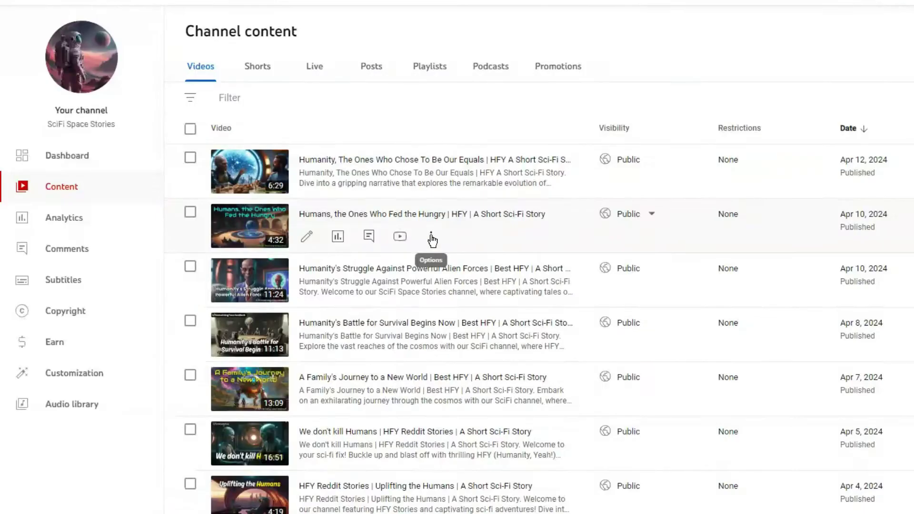
{"action": "left_click", "coordinate": [318, 241]}
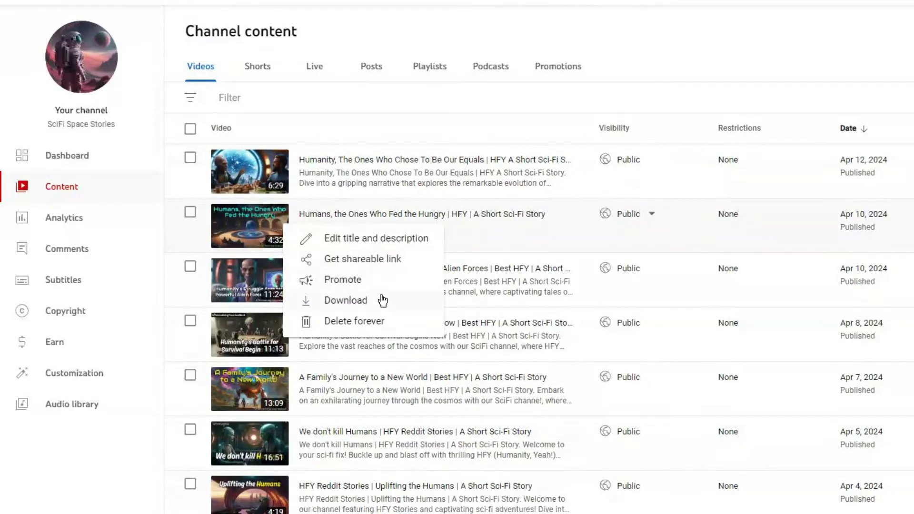
{"action": "left_click", "coordinate": [345, 299]}
{"action": "mouse_move", "coordinate": [852, 41]}
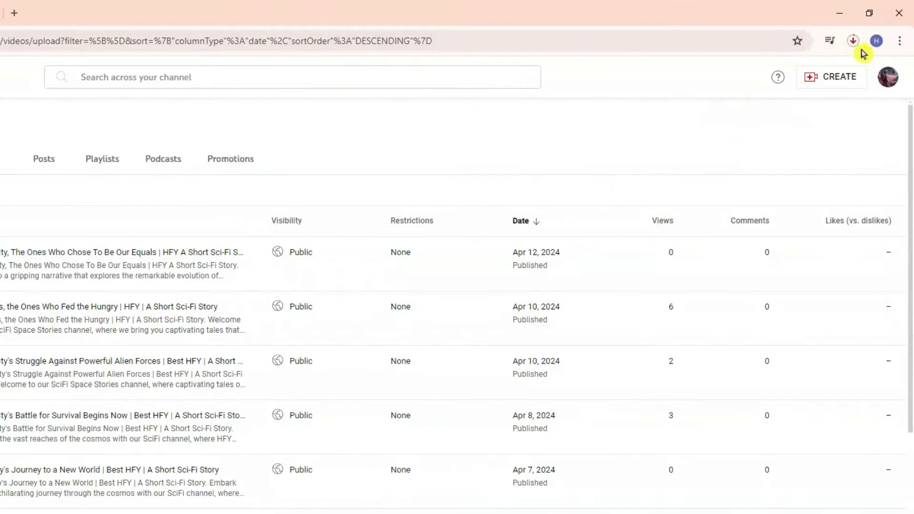
{"action": "left_click", "coordinate": [853, 41]}
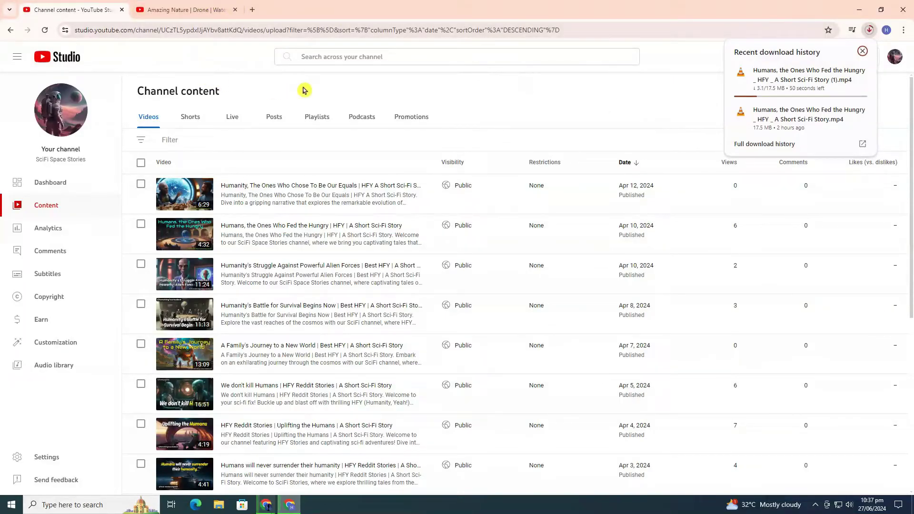
Step: Show the Amazing Nature drone video's download quality choices and try the Premium 720p option
{"action": "left_click", "coordinate": [197, 10]}
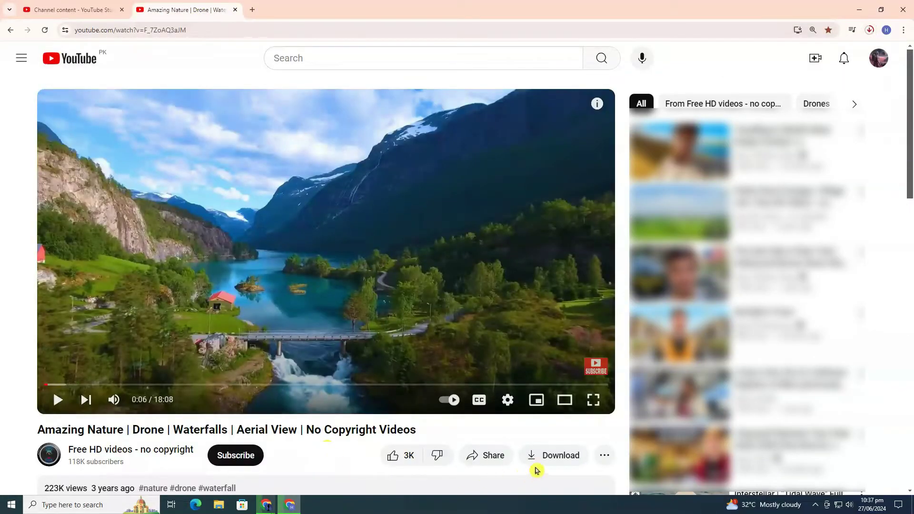
{"action": "left_click", "coordinate": [557, 455]}
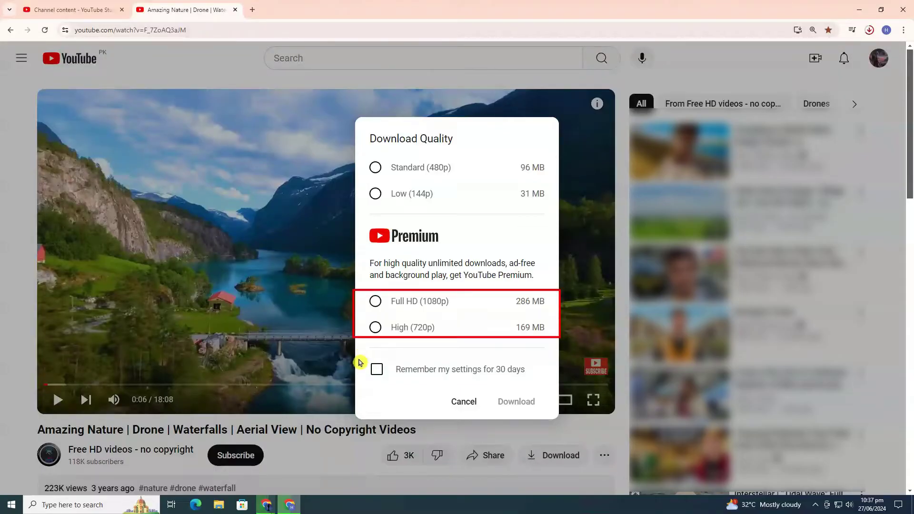
{"action": "left_click", "coordinate": [375, 327]}
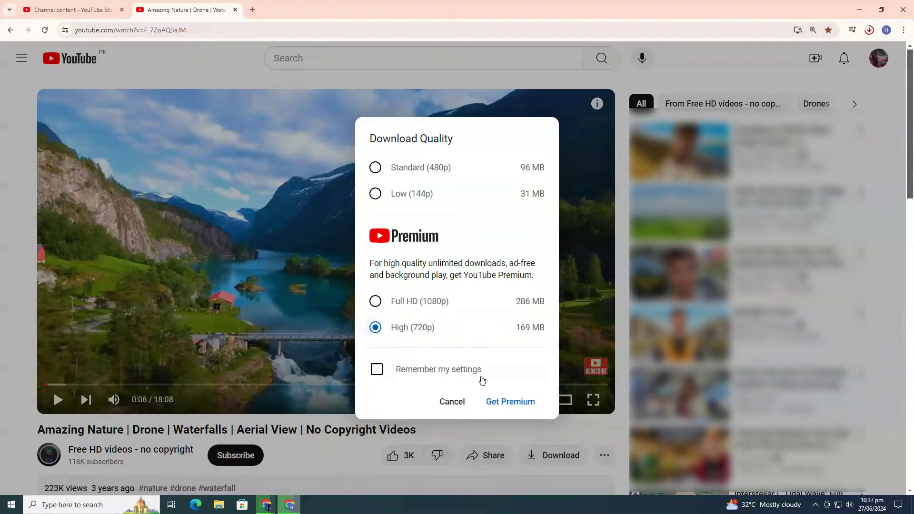
Step: Download the drone video at Standard 480p, then open the downloads list and download settings
{"action": "left_click", "coordinate": [375, 301]}
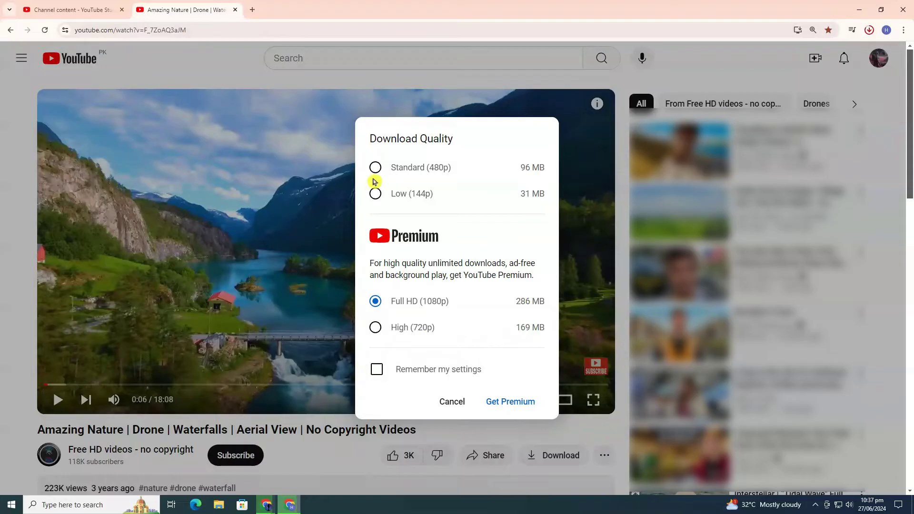
{"action": "left_click", "coordinate": [375, 168]}
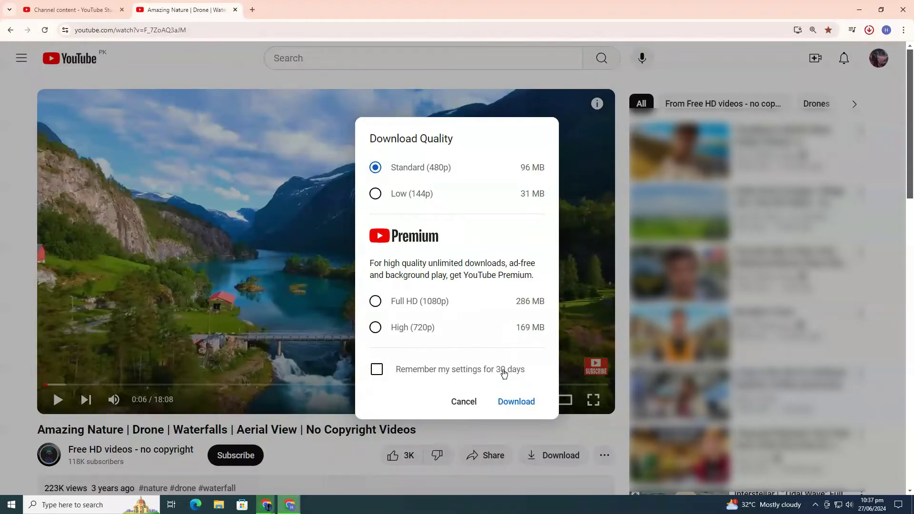
{"action": "left_click", "coordinate": [515, 401]}
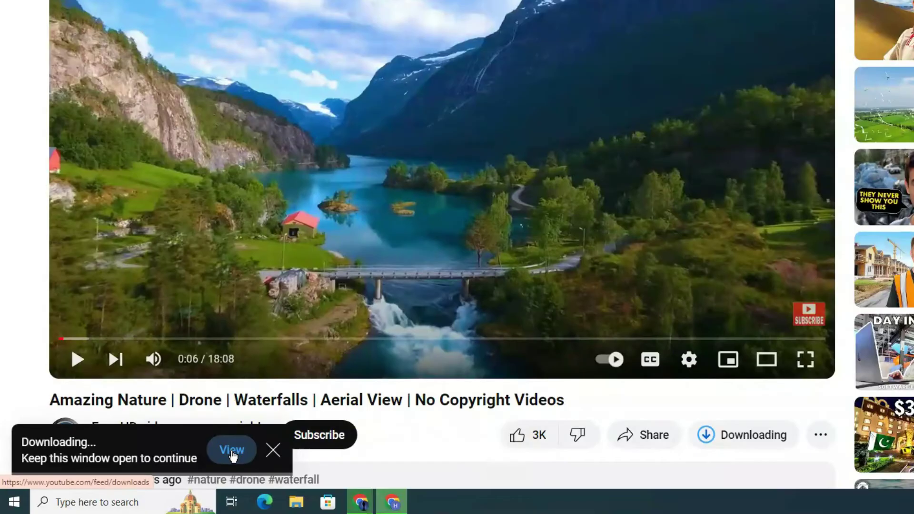
{"action": "left_click", "coordinate": [233, 450]}
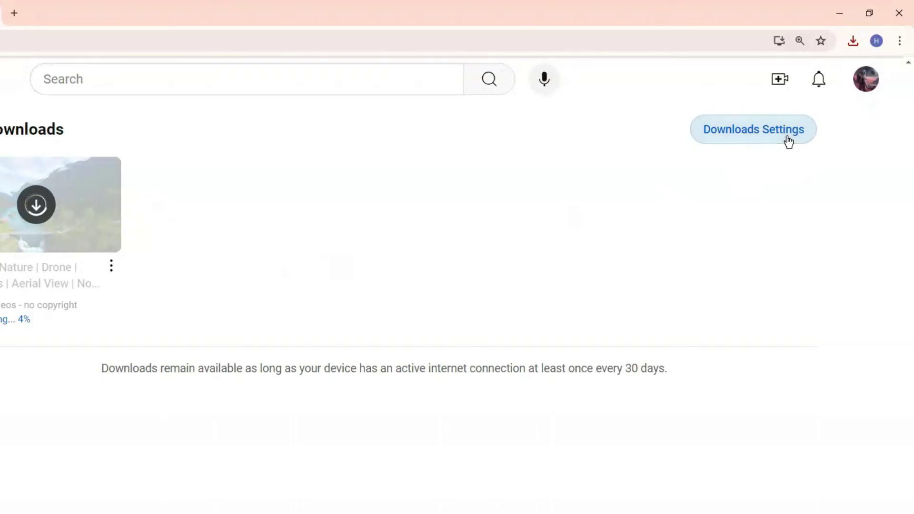
{"action": "left_click", "coordinate": [796, 94]}
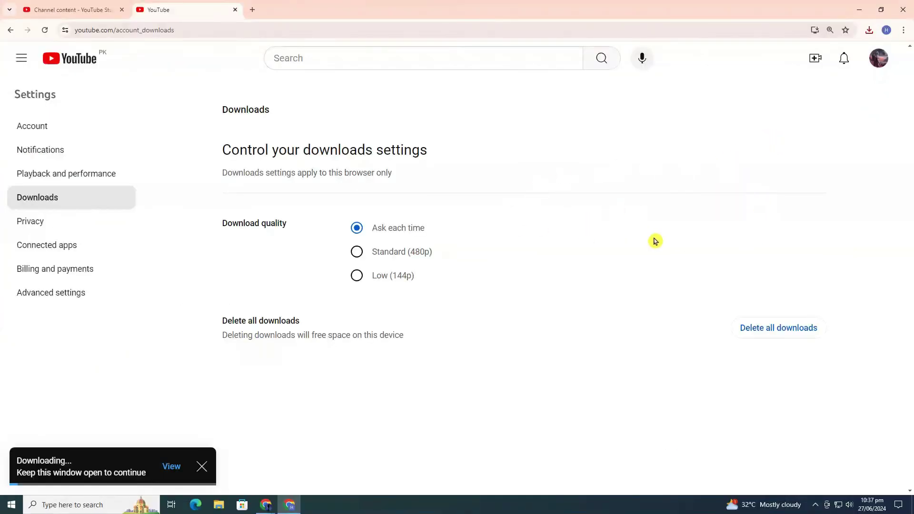